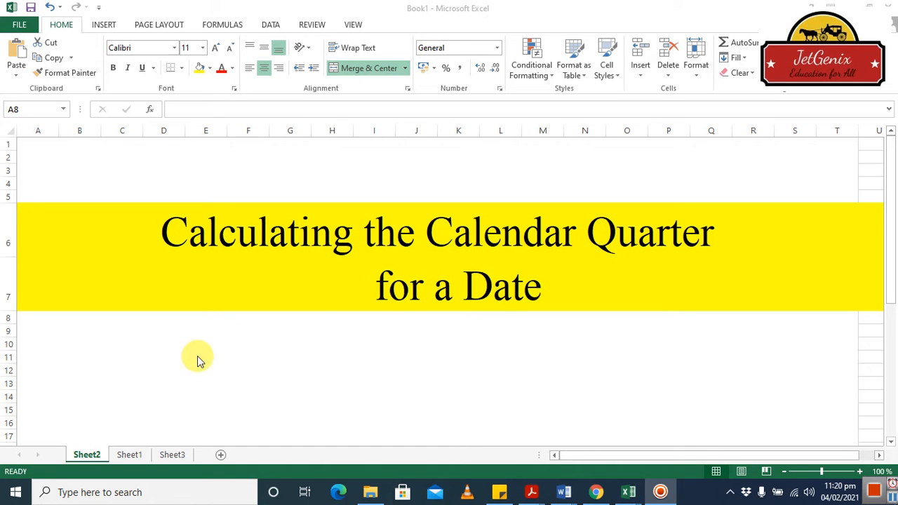
- Switch to Sheet1 and clear the contents of column A, including the Start Date header
click(130, 459)
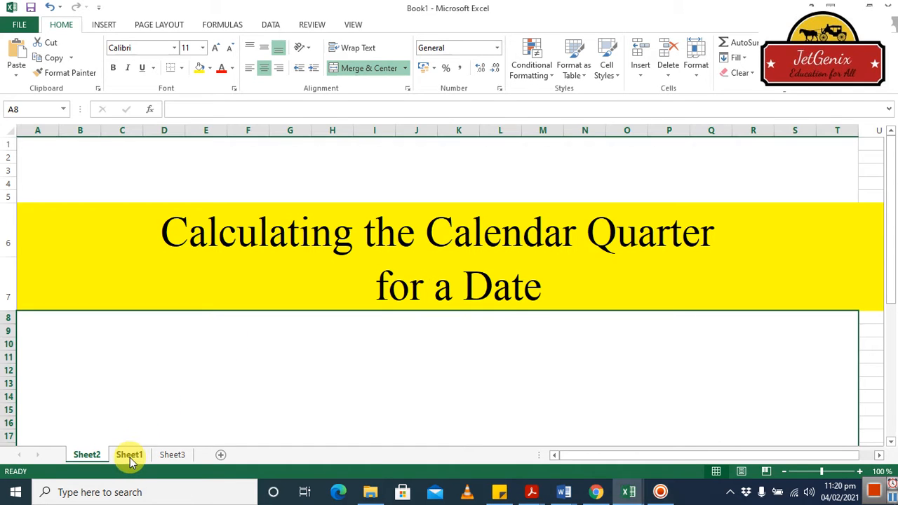
click(130, 456)
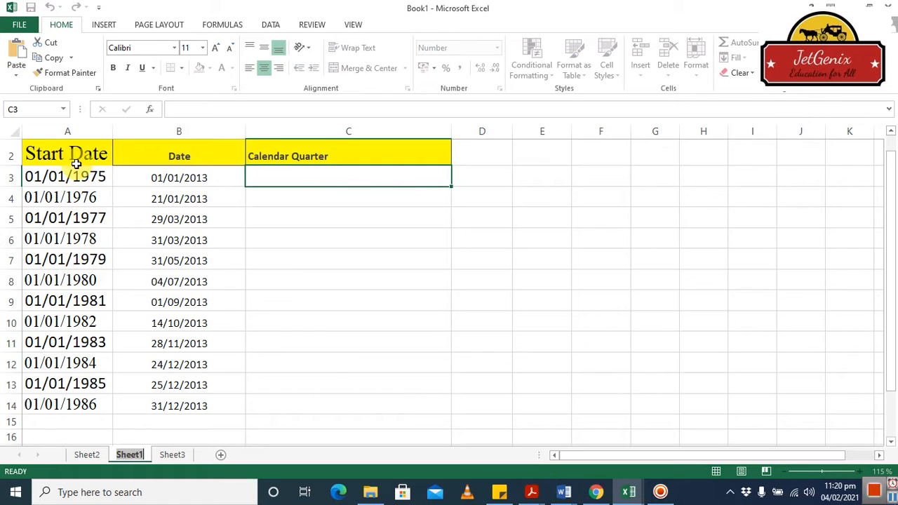
click(75, 132)
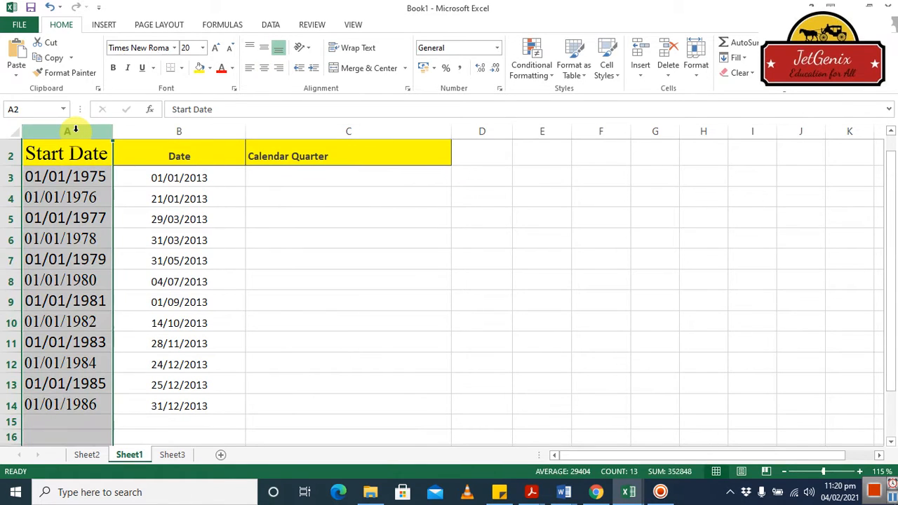
key(Delete)
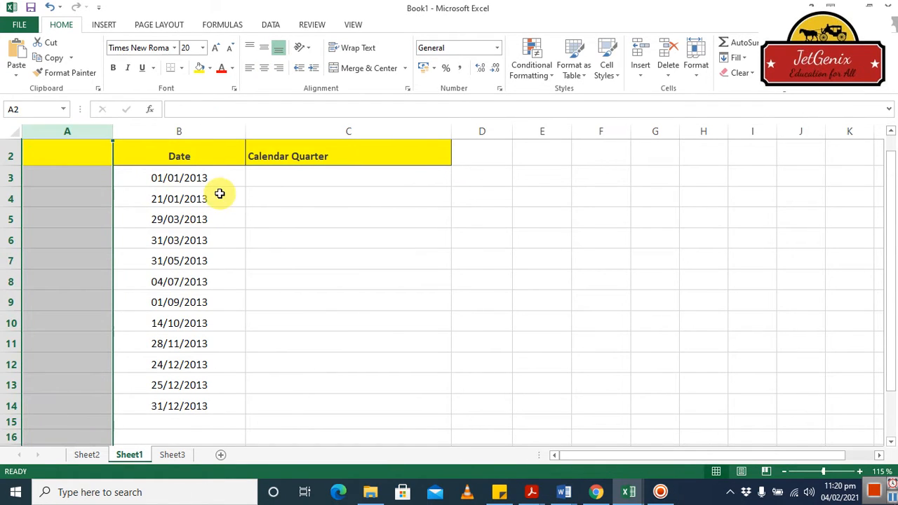
- Enter the formula =ROUNDUP(MONTH(B3)/3,0) in C3 to calculate the calendar quarter of the first date
click(278, 174)
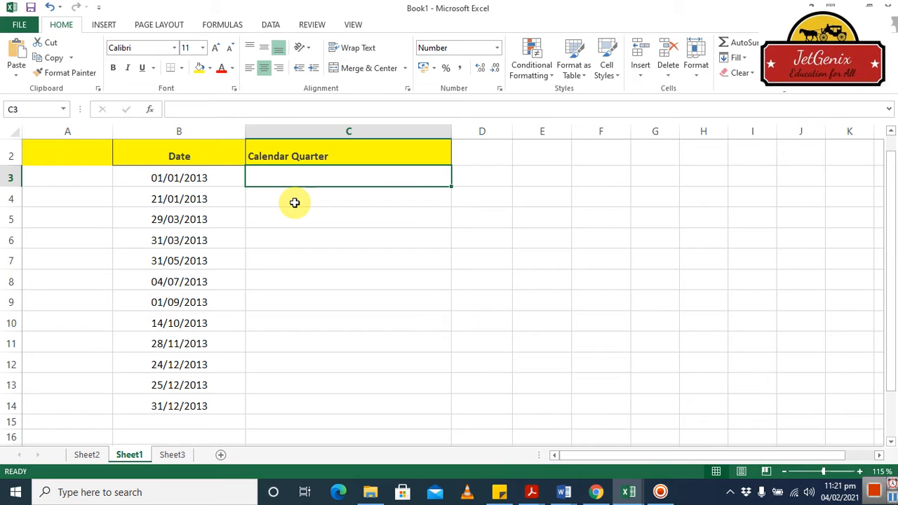
text(=)
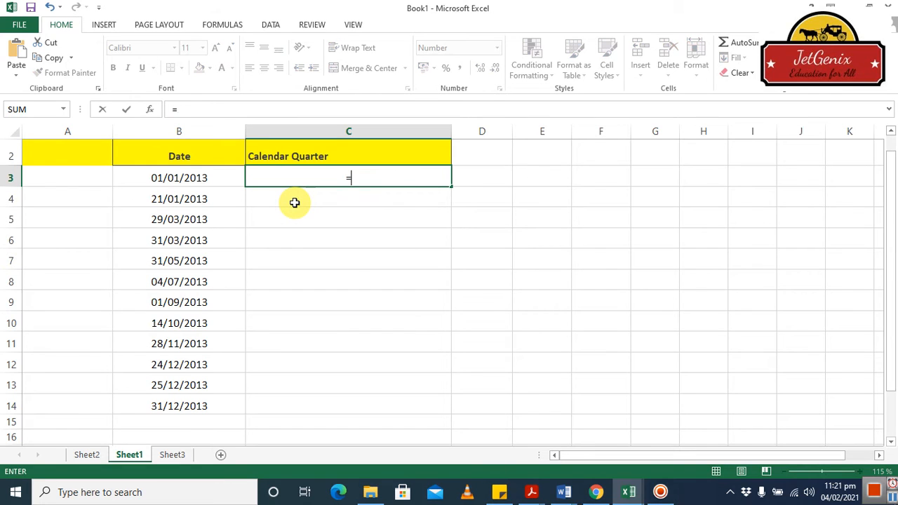
text(round)
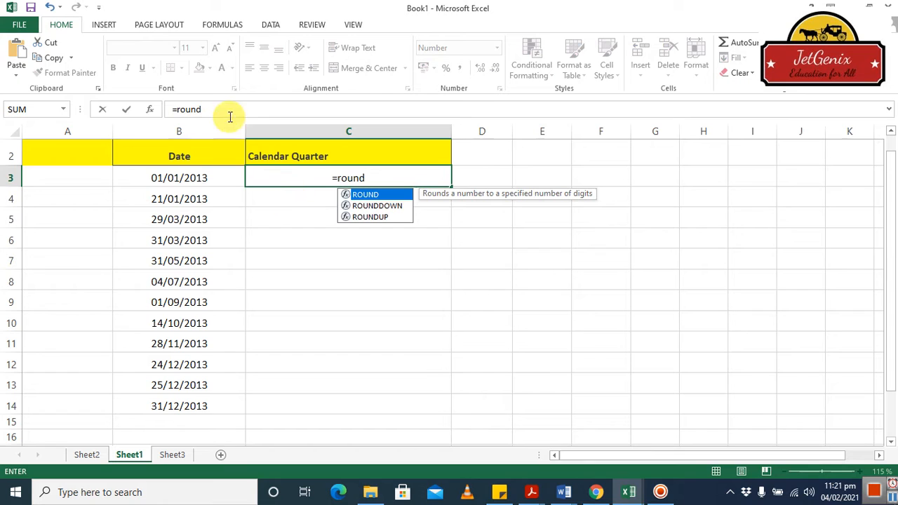
double_click(377, 218)
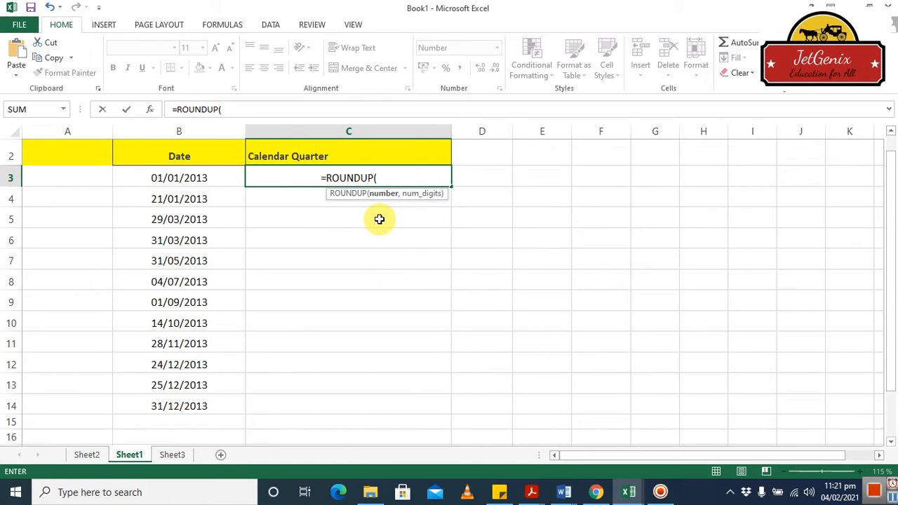
text(mon)
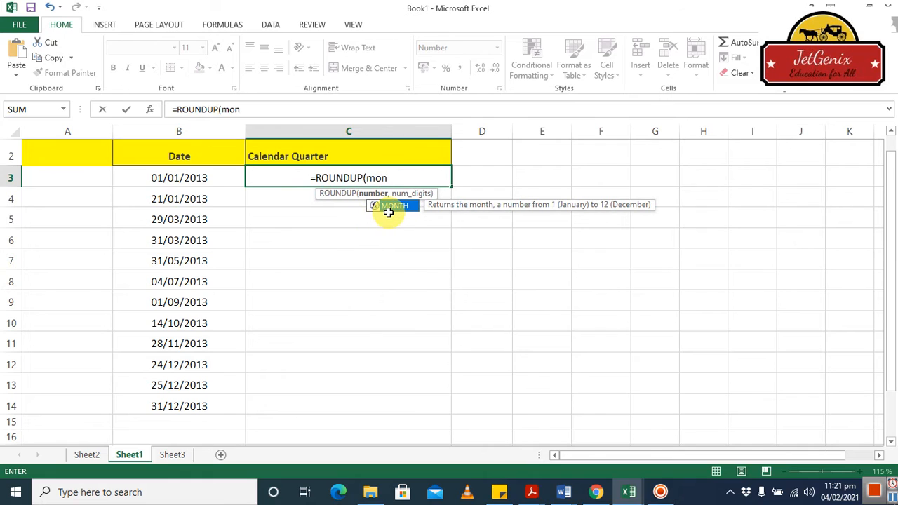
double_click(391, 206)
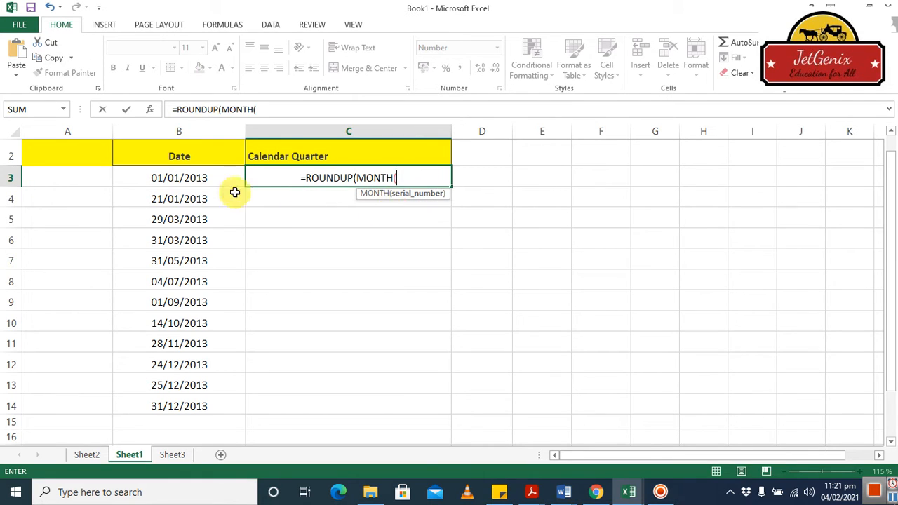
click(193, 181)
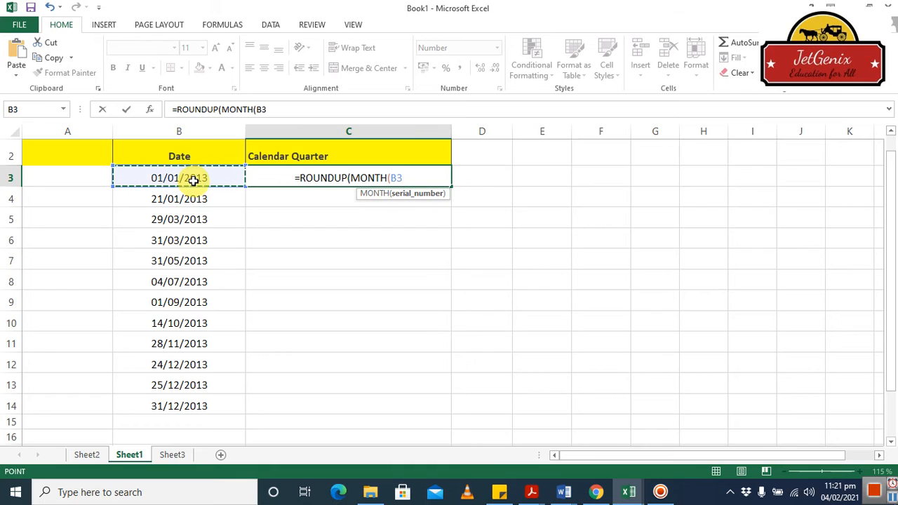
text())
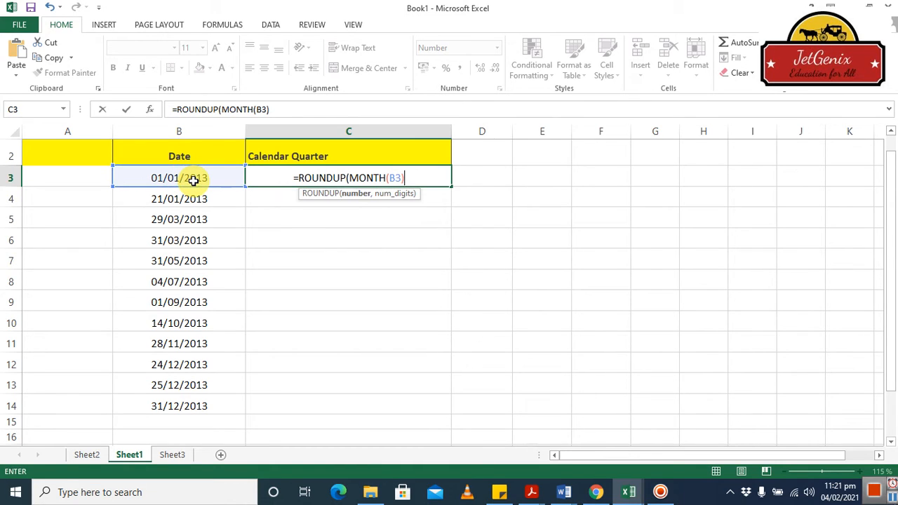
text(/)
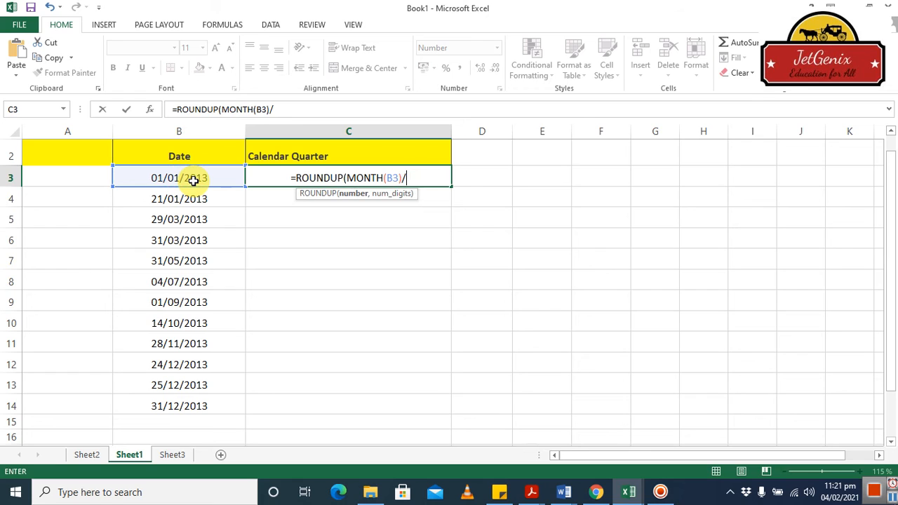
text(3)
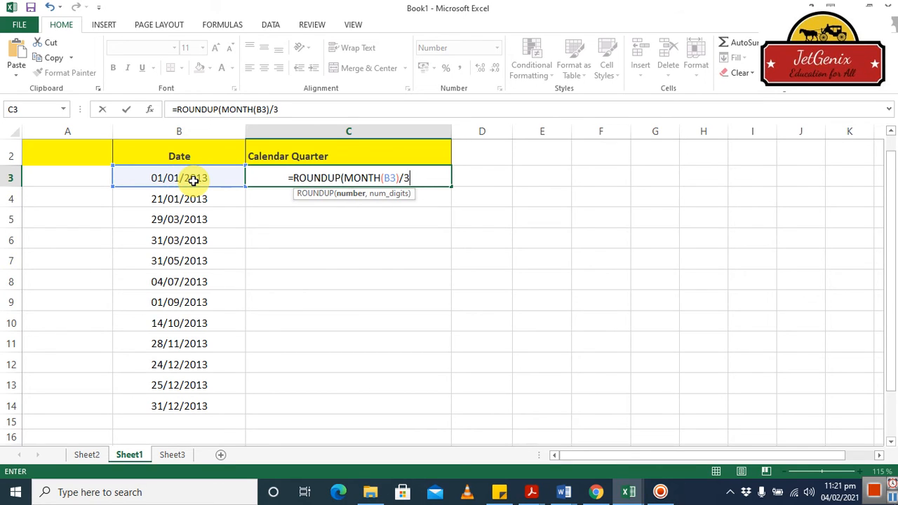
text(,)
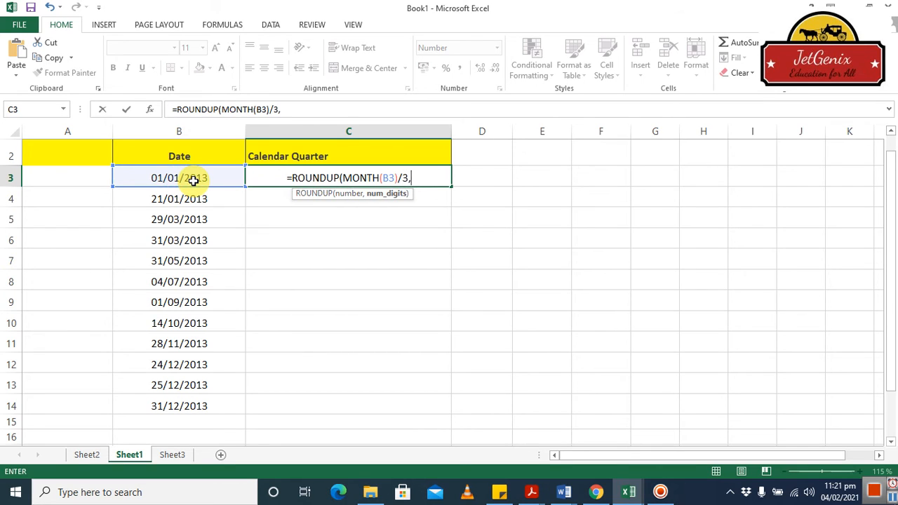
text(0)
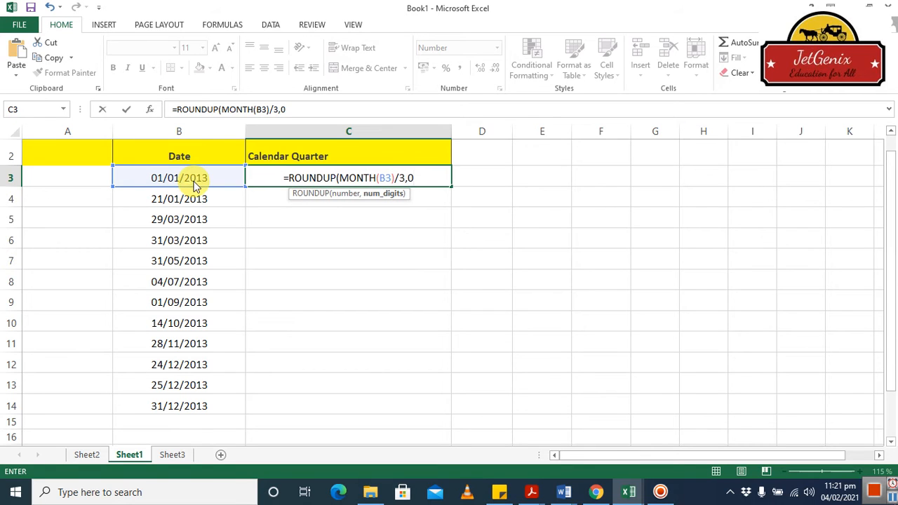
key(Return)
key(Return)
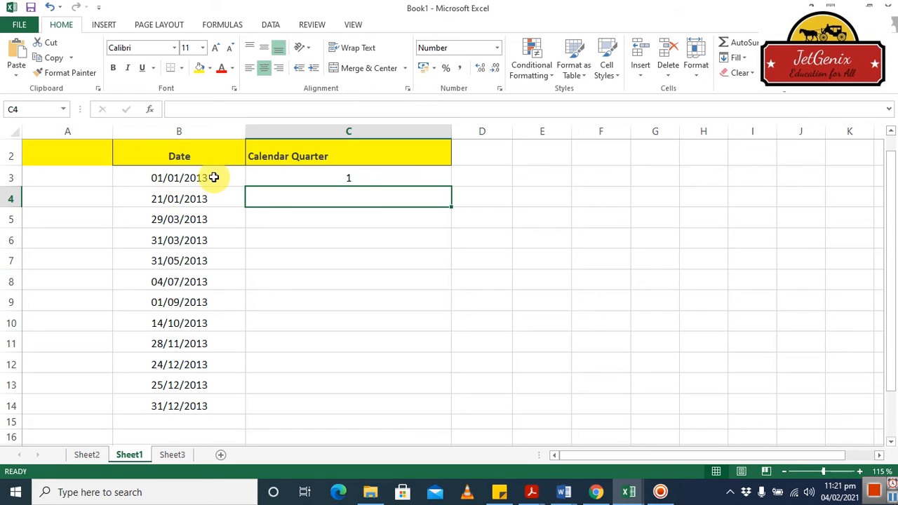
- Fill the C3 quarter formula down through C14 and compare the quarters with the dates in column B
click(363, 174)
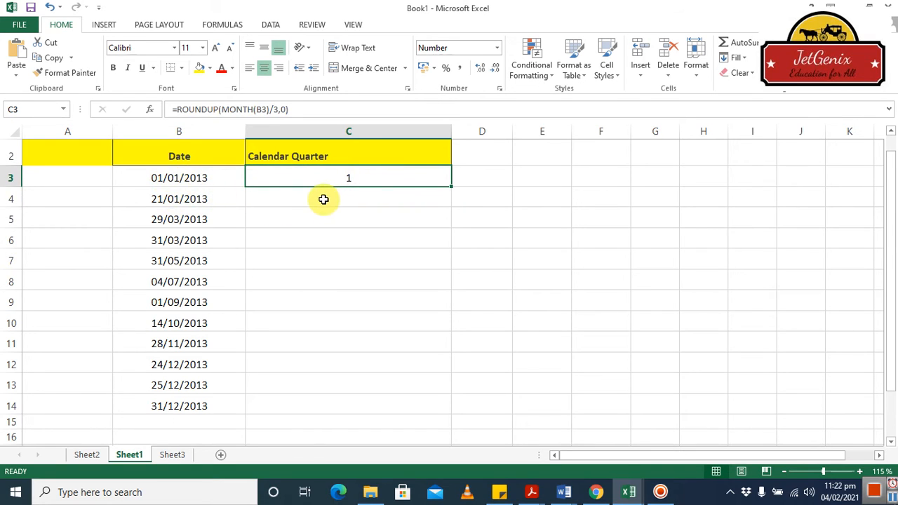
double_click(453, 186)
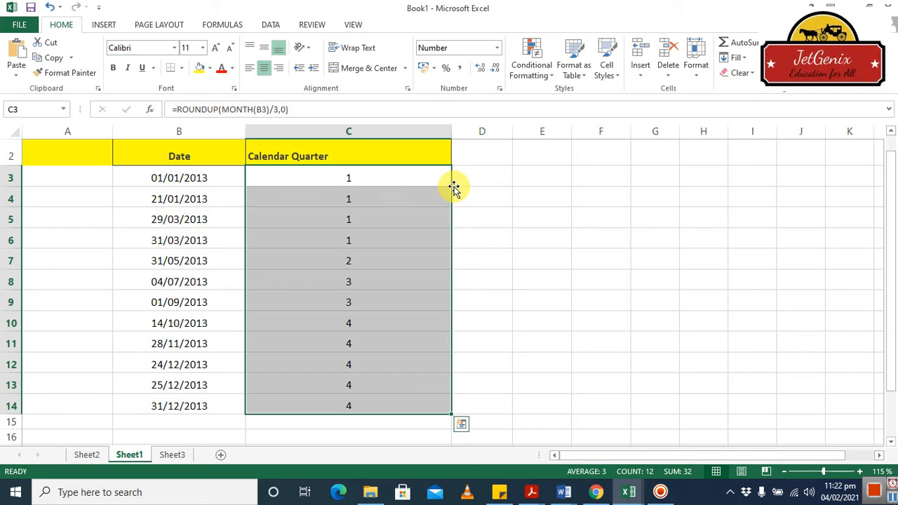
click(211, 241)
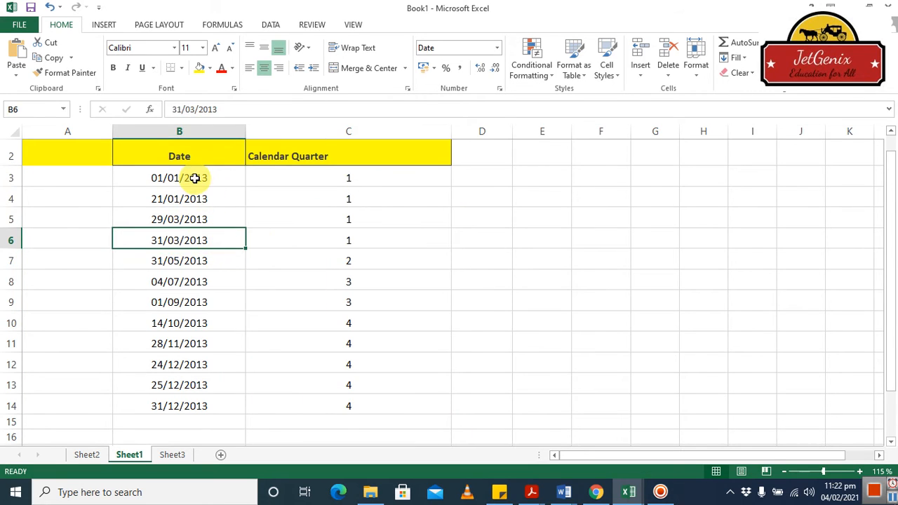
drag(194, 178, 208, 238)
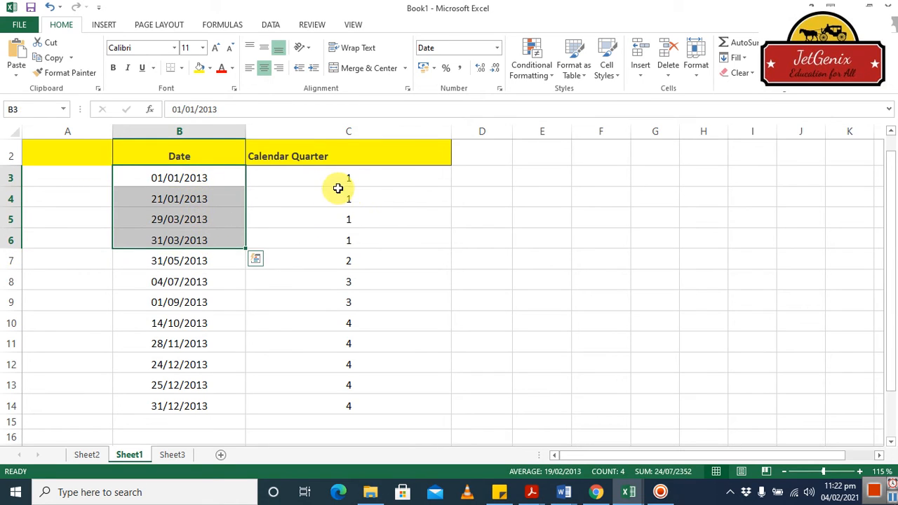
click(199, 259)
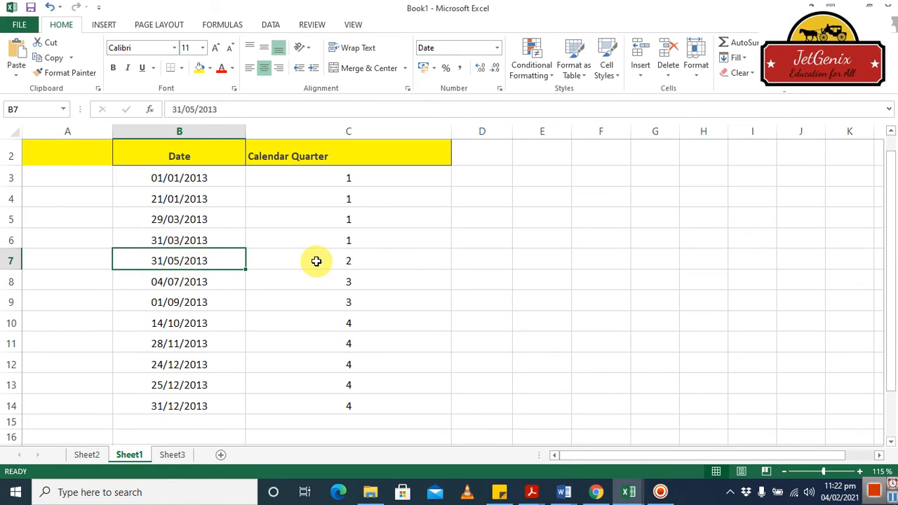
click(212, 285)
drag(211, 285, 218, 302)
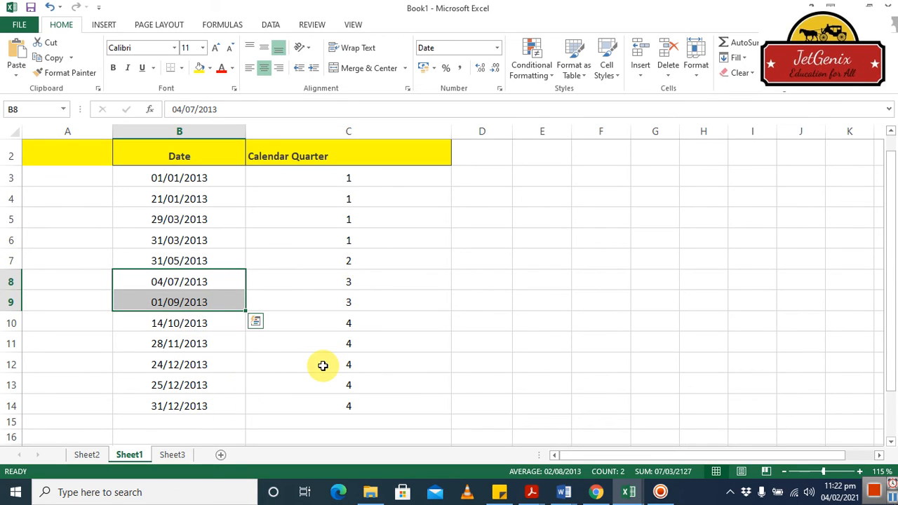
click(296, 302)
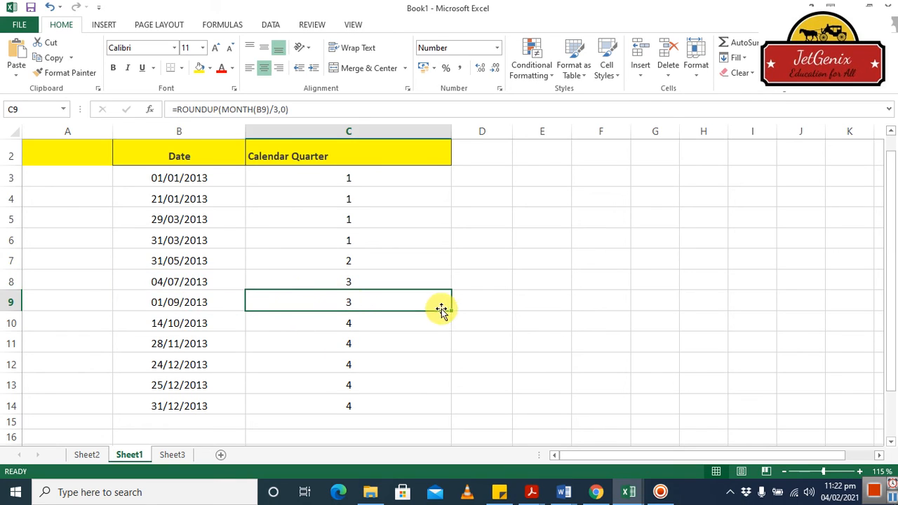
- Show the C3 formula as text in C16 with =FORMULATEXT(C3) and switch to Sheet3
click(363, 436)
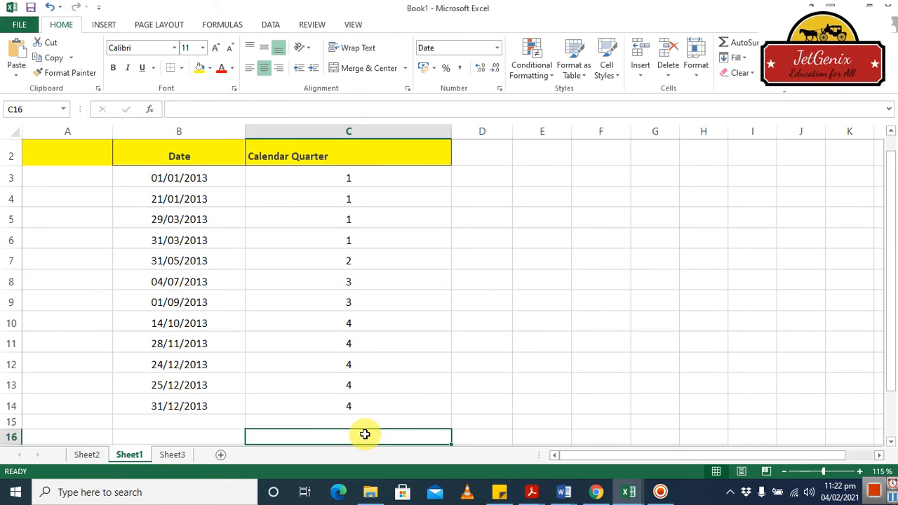
text(=)
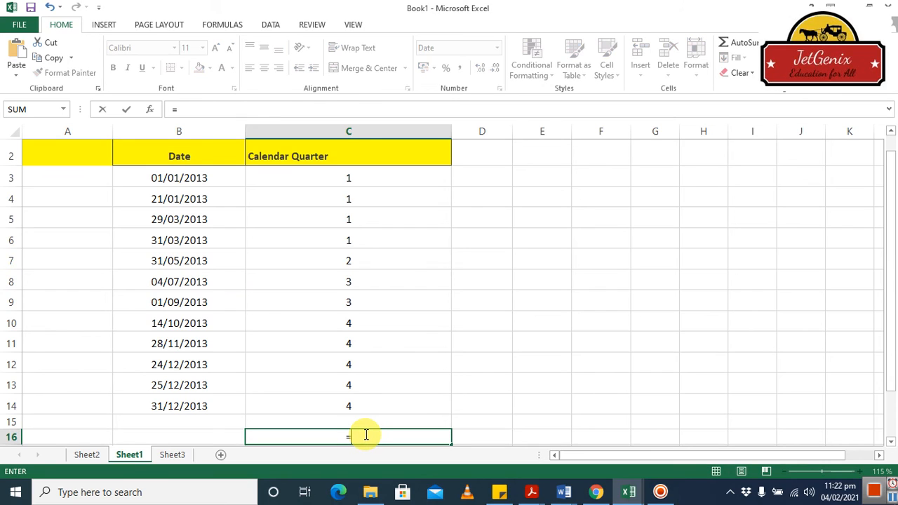
text(for)
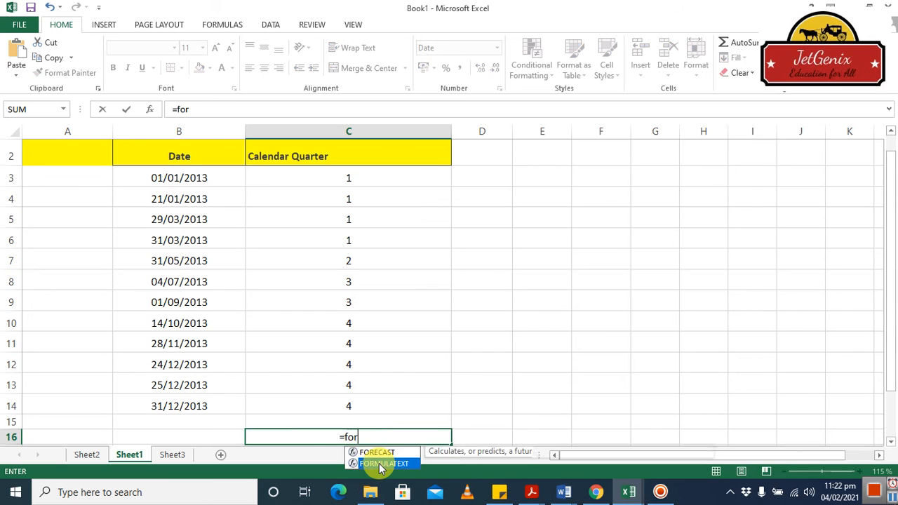
double_click(379, 463)
click(366, 181)
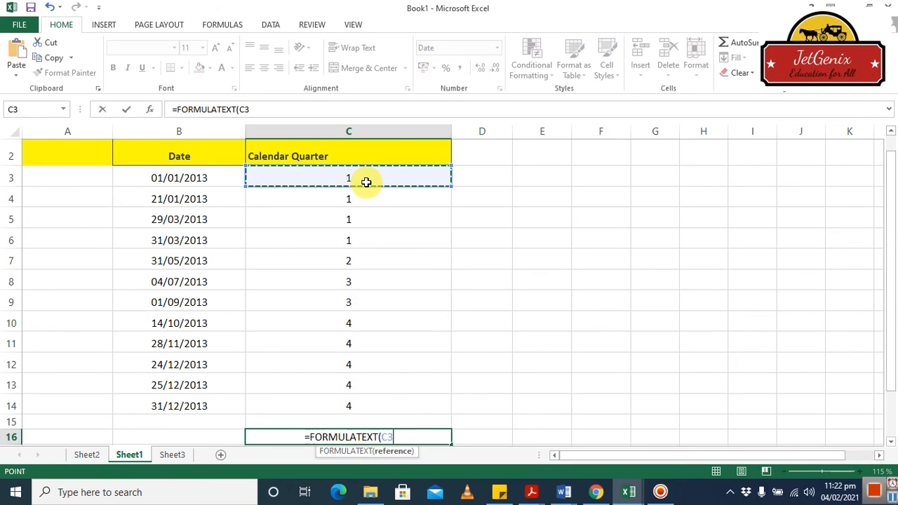
key(Return)
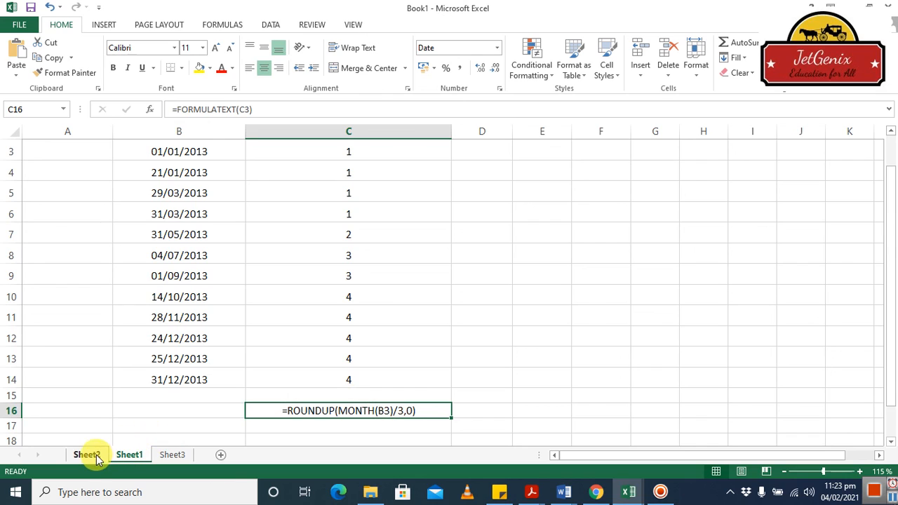
click(171, 454)
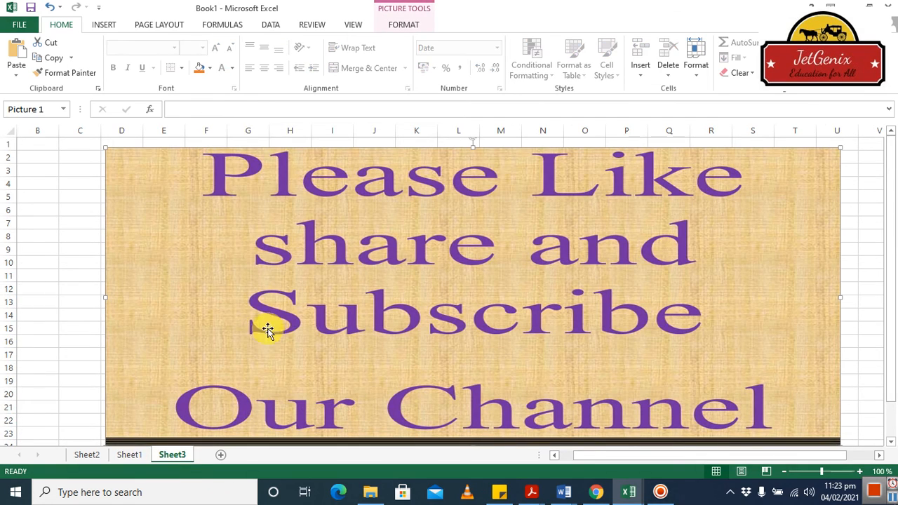